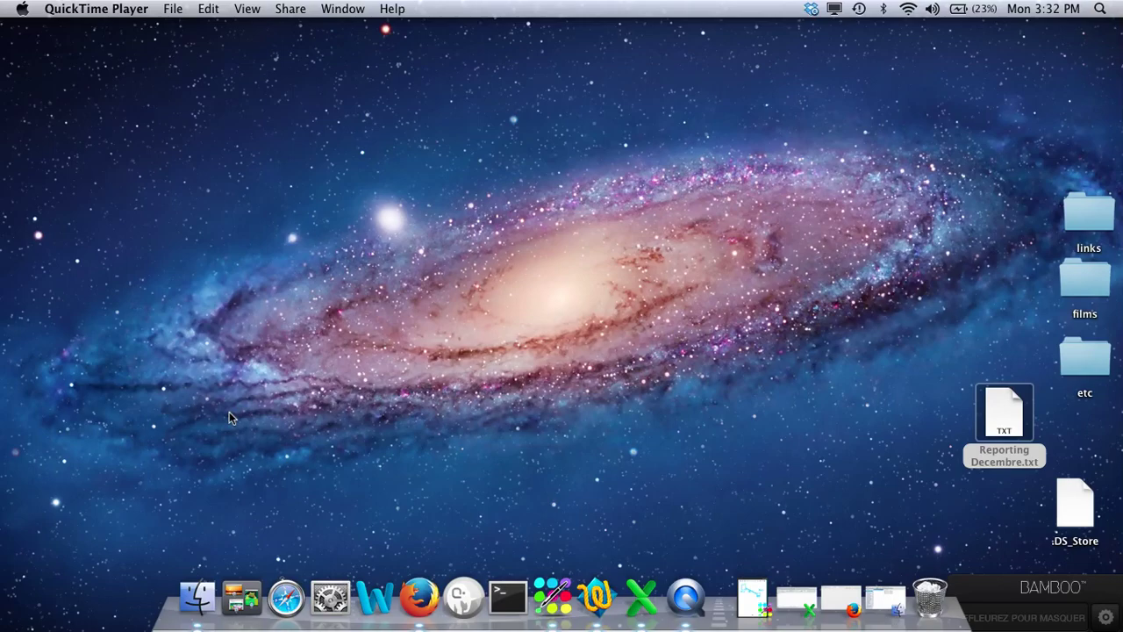
Launch Bamboo Paper from the Dock to show the USA-to-Paris arrow sketch.
left_click(751, 604)
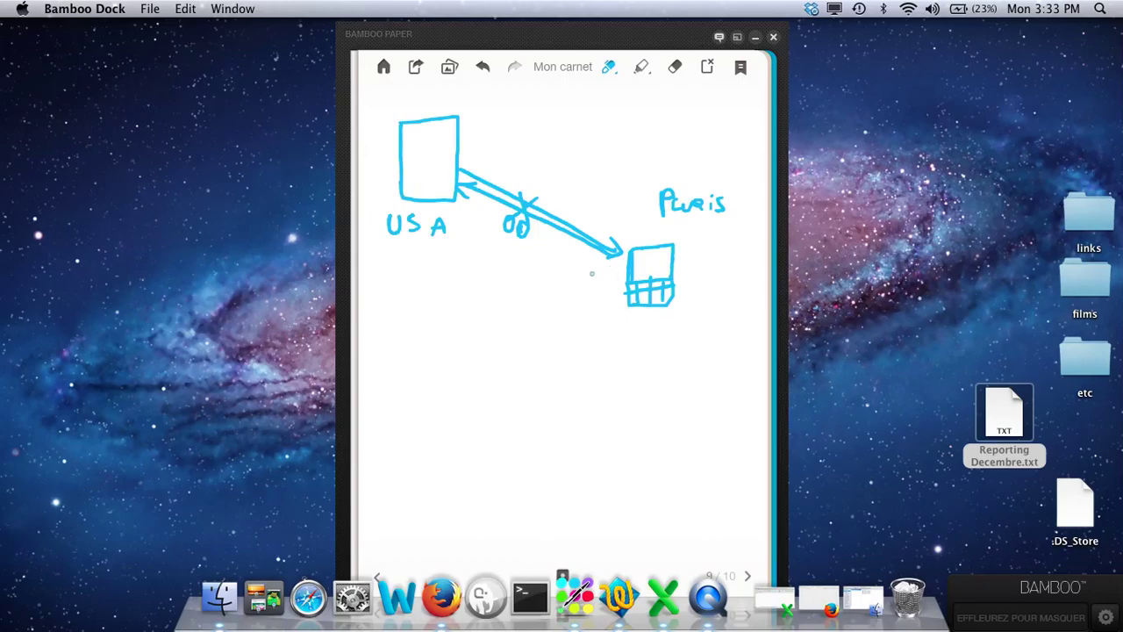
left_click(811, 11)
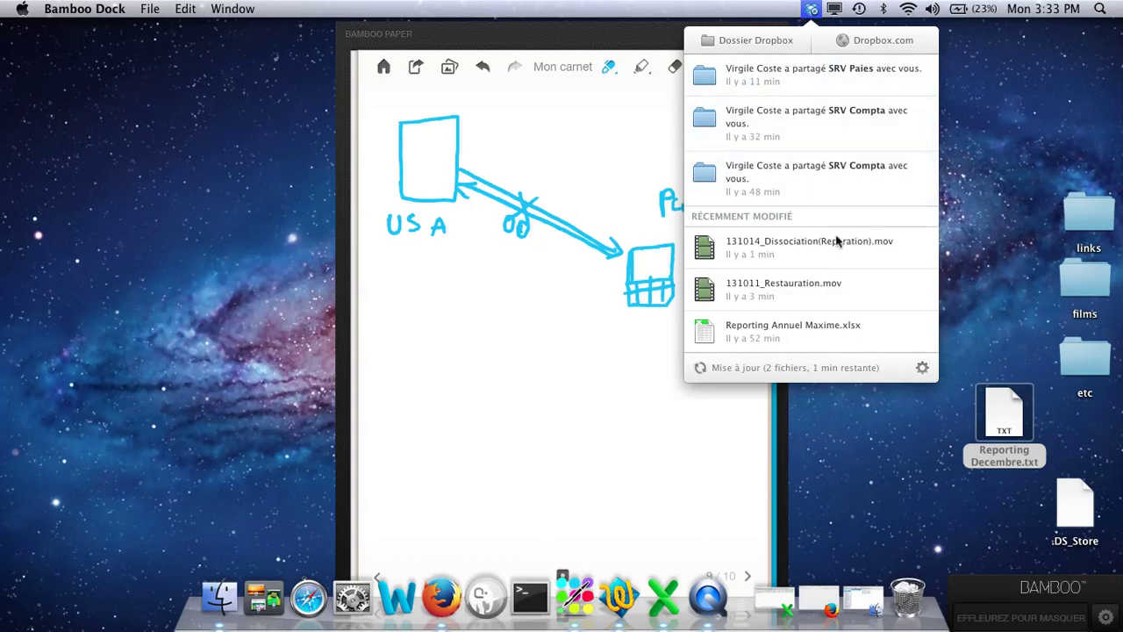
left_click(913, 433)
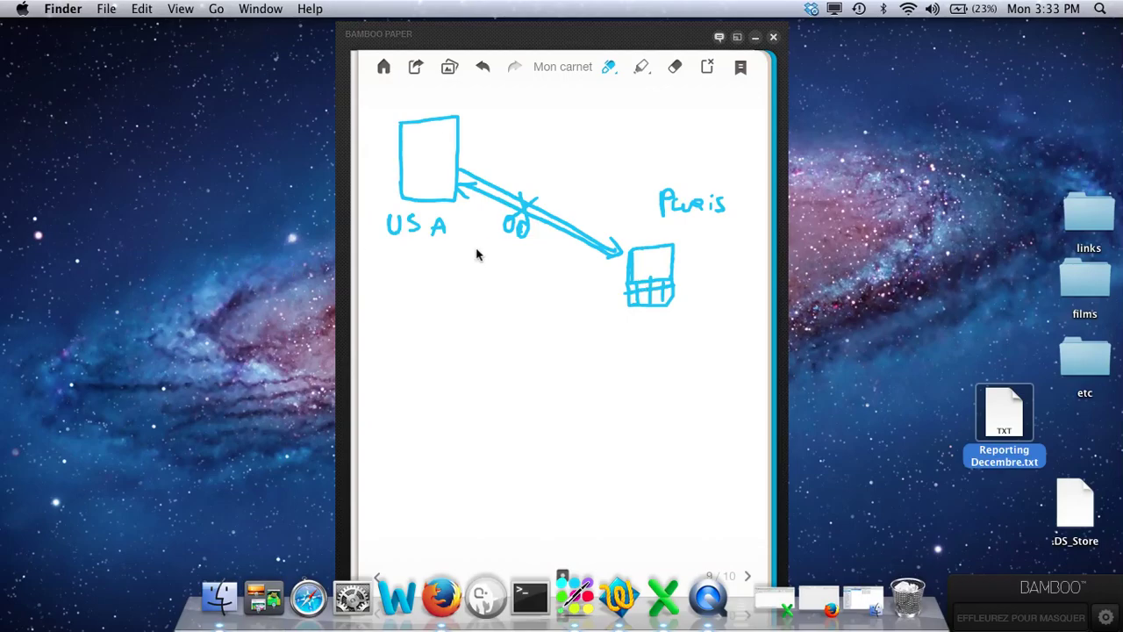
Circle the Paris box and cross it out with an X, then minimize the notebook.
left_click(651, 237)
mouse_move(664, 226)
left_mouse_down()
mouse_move(607, 286)
mouse_move(698, 277)
mouse_move(638, 236)
left_mouse_up()
left_click_drag(600, 342, 696, 235)
left_click_drag(605, 214, 686, 337)
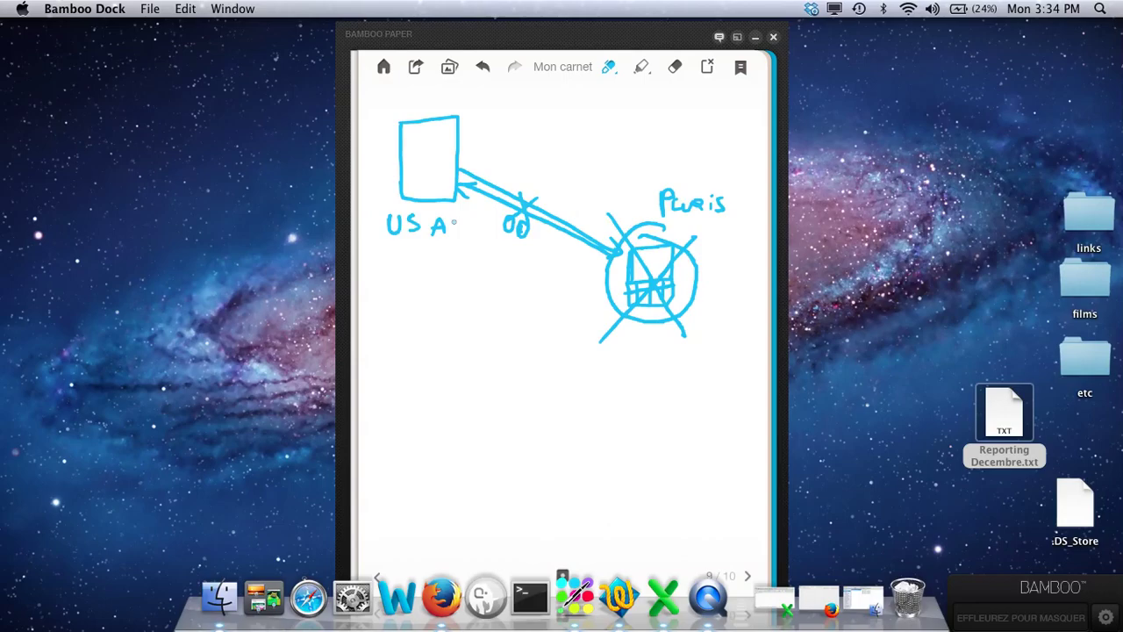
left_click(755, 36)
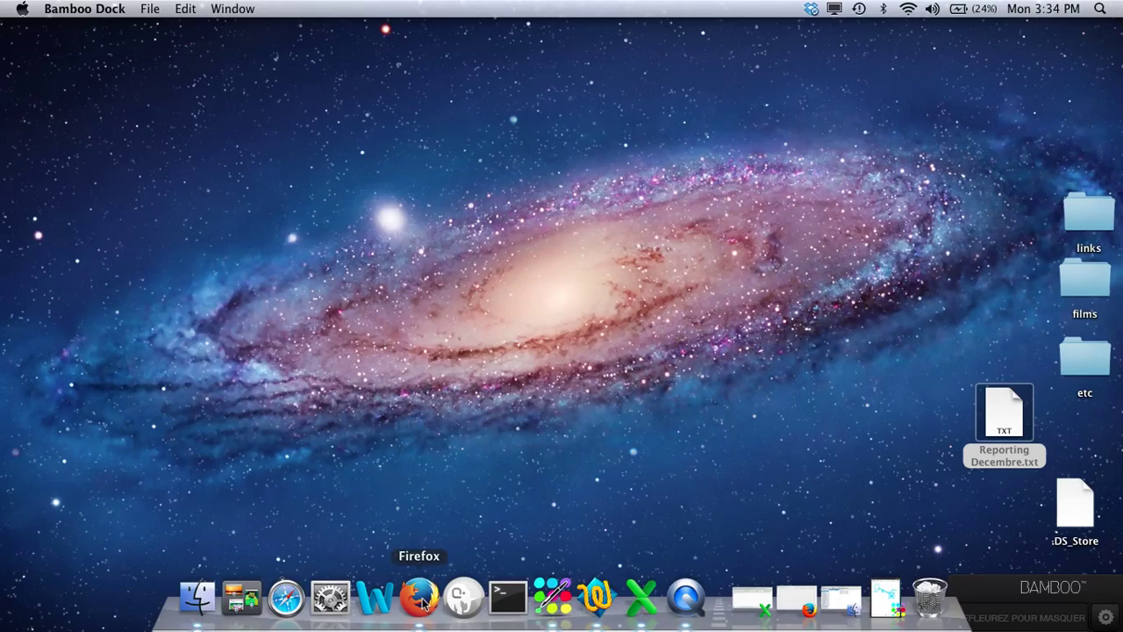
Go to dropbox.com in Firefox.
left_click(421, 602)
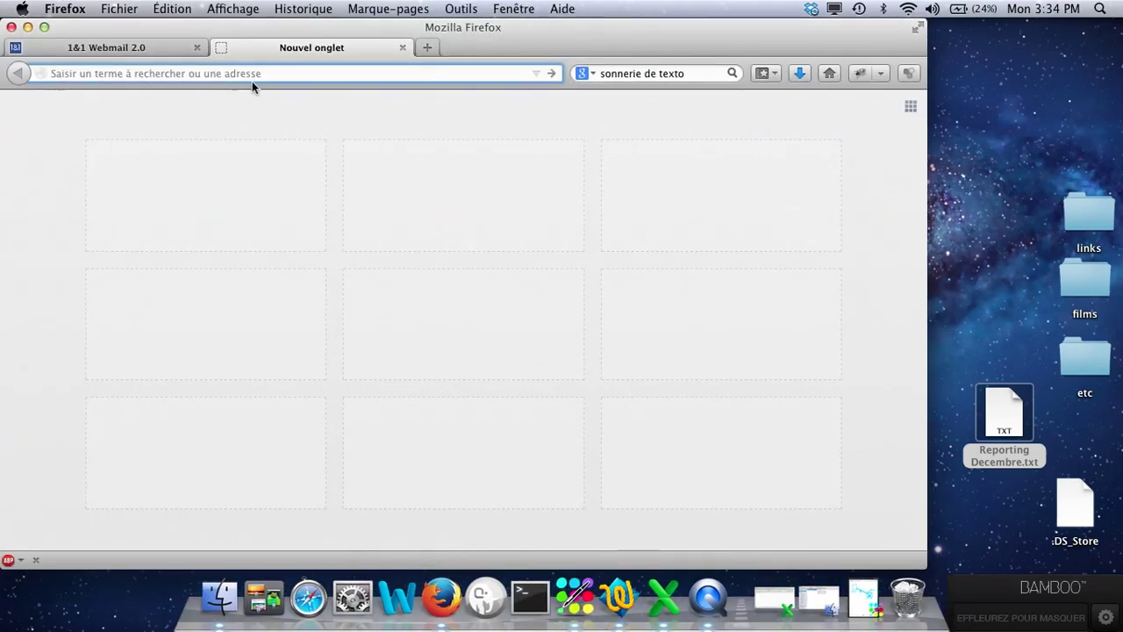
type("dropbox")
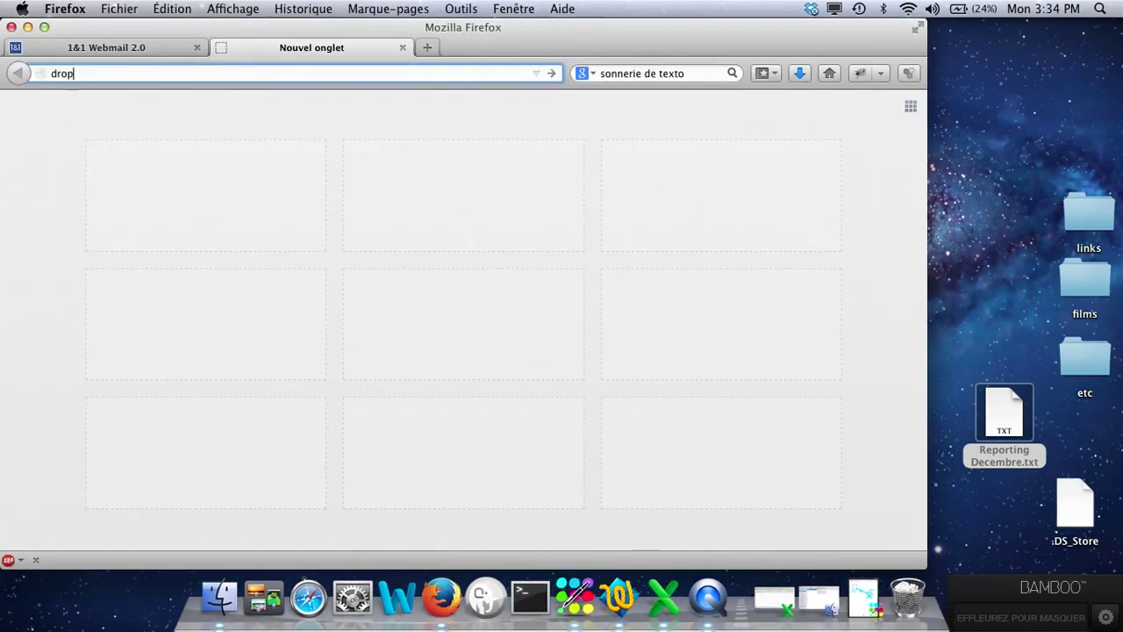
type(".com")
key("Return")
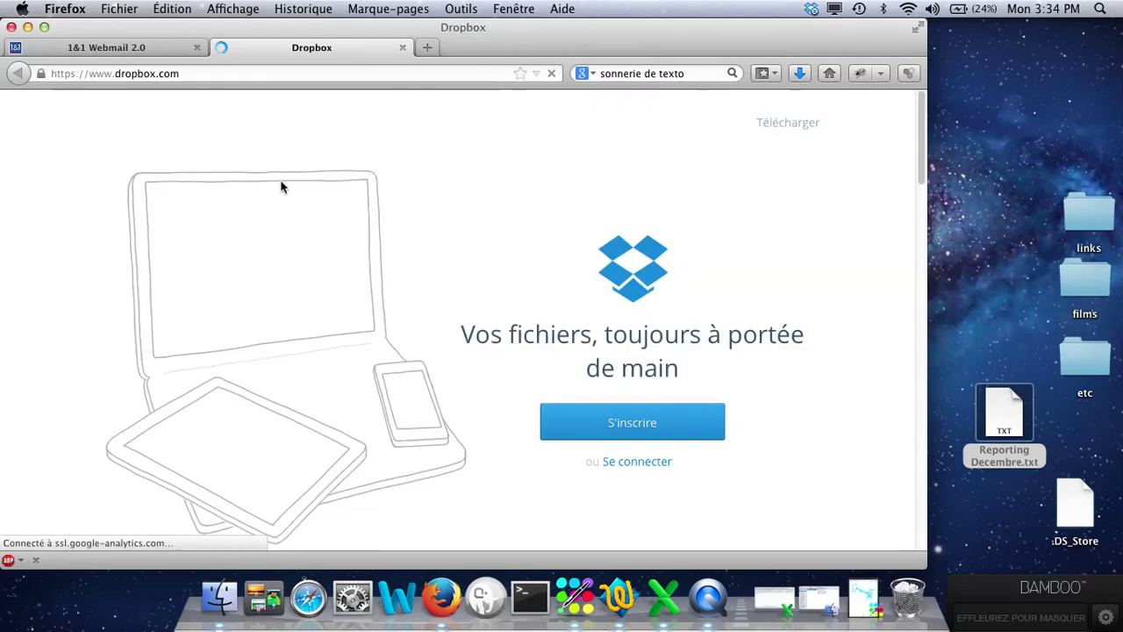
Sign in to Dropbox with the account e-mail address and password.
left_click(646, 466)
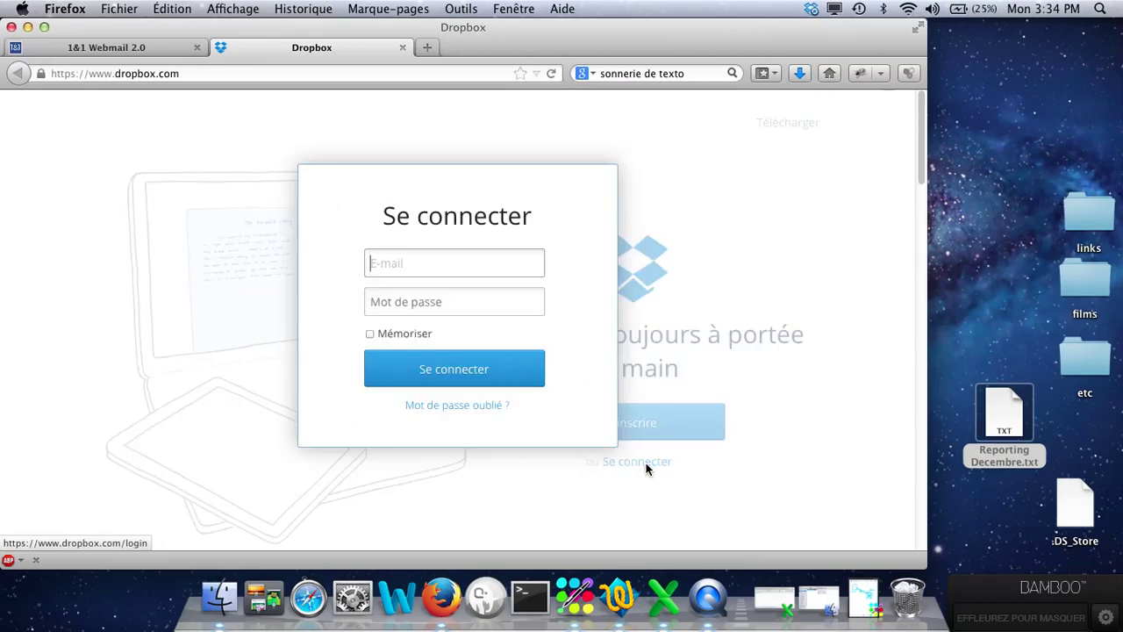
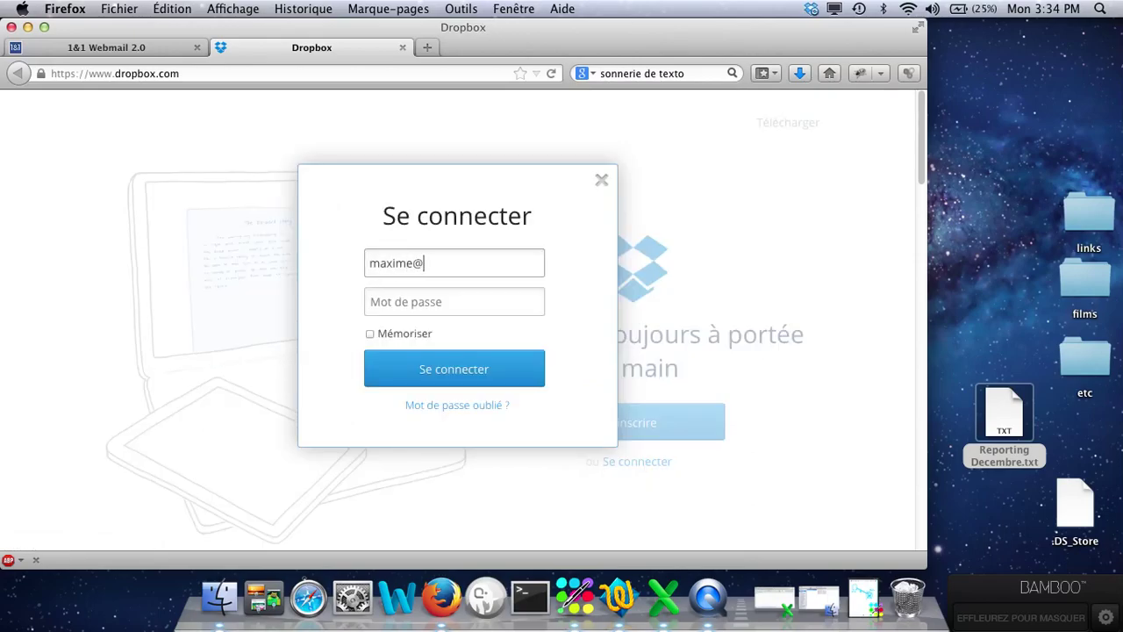
key("Tab")
type("•••••••")
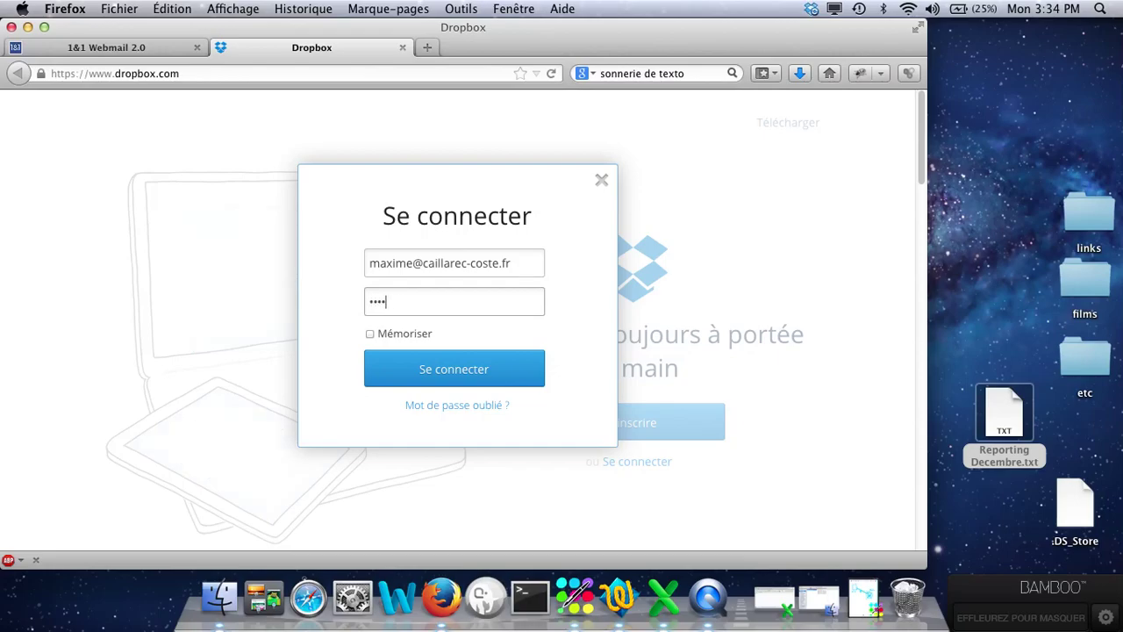
key("Return")
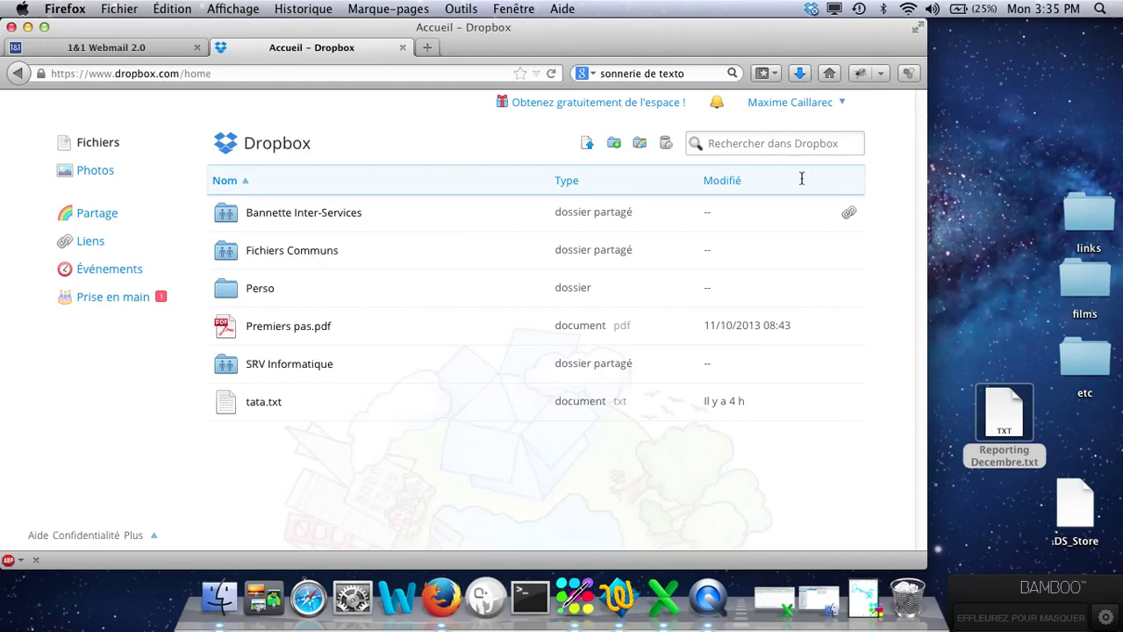
Open Paramètres > Sécurité from the account menu and scroll down to Mes appareils.
left_click(792, 109)
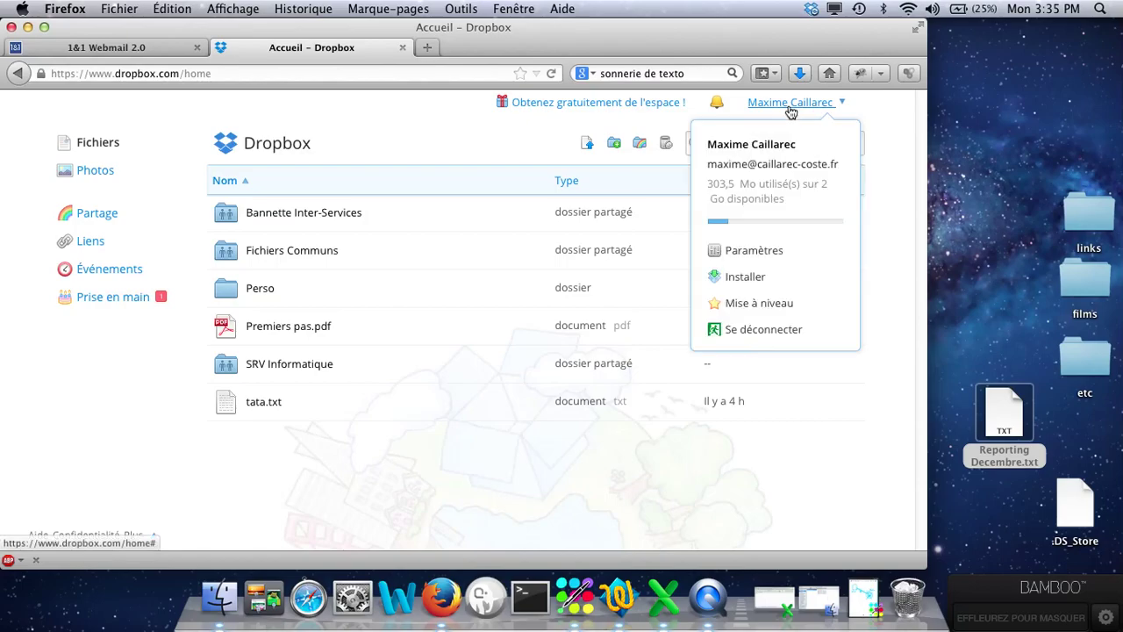
left_click(740, 253)
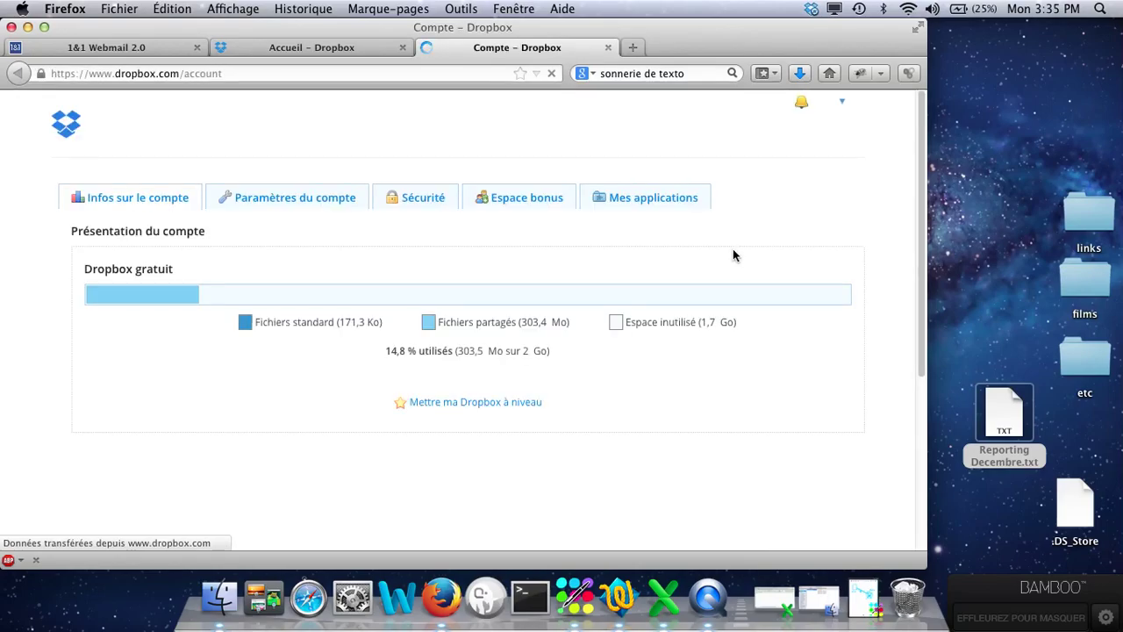
left_click(421, 201)
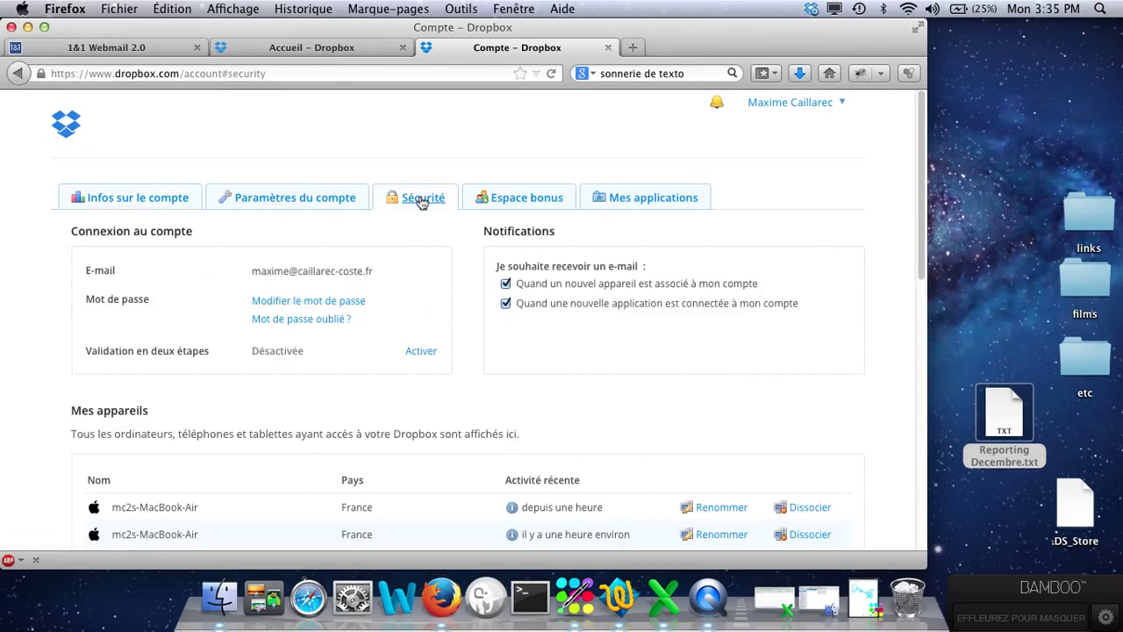
scroll(415, 281, "down", 1)
scroll(414, 280, "down", 3)
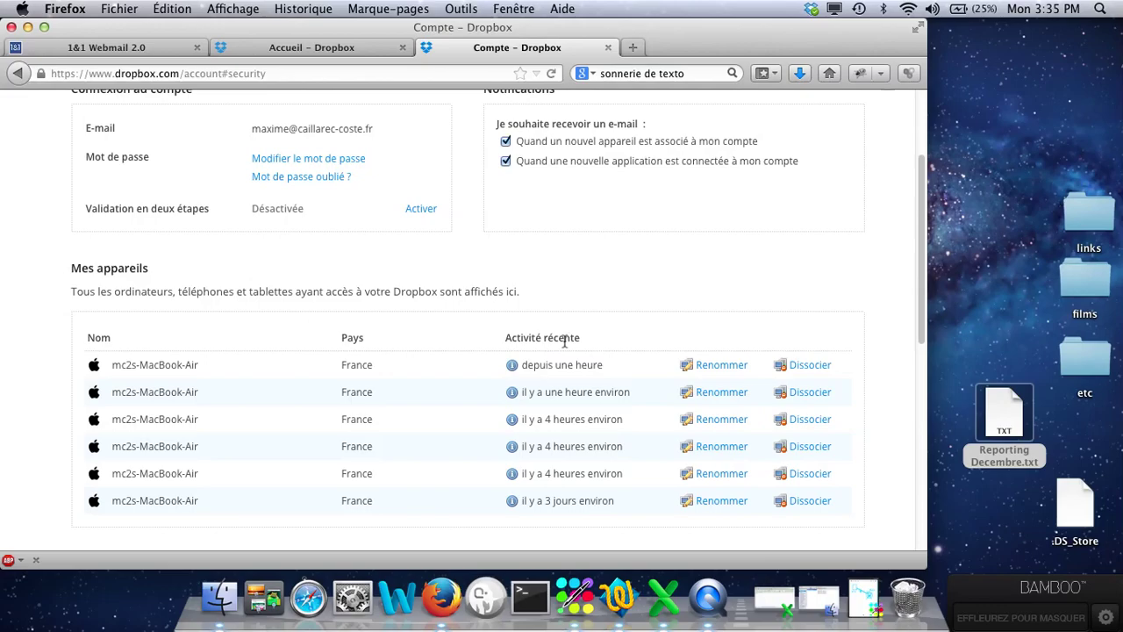
scroll(693, 377, "down", 5)
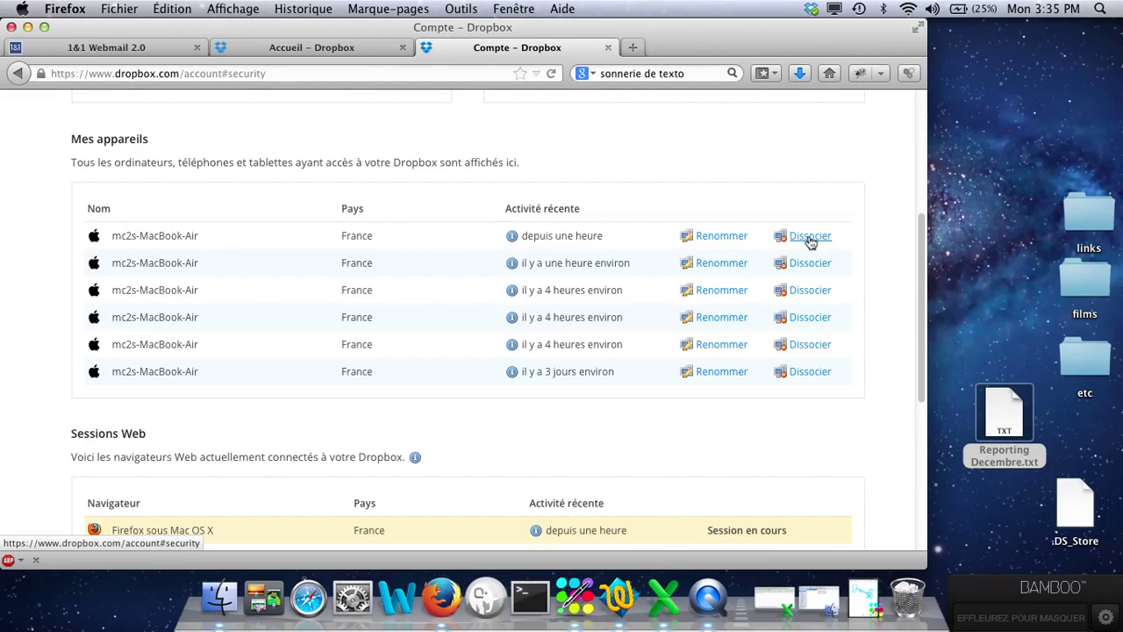
Unlink the most recently active mc2s-MacBook-Air, then quit the Configuration de Dropbox assistant.
left_click(808, 237)
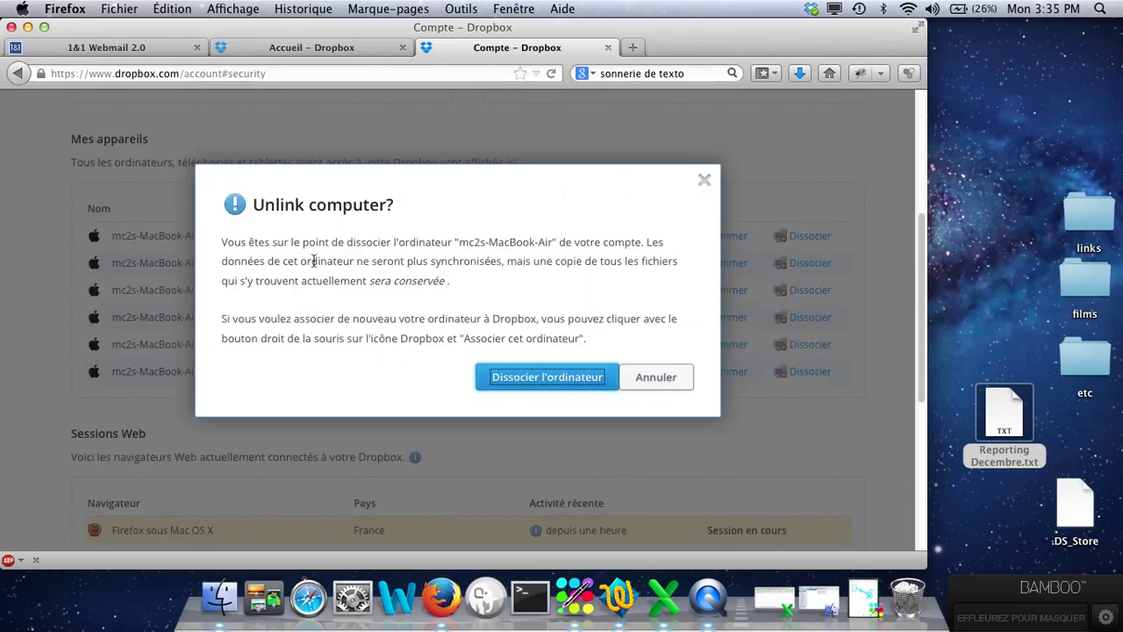
left_click(538, 379)
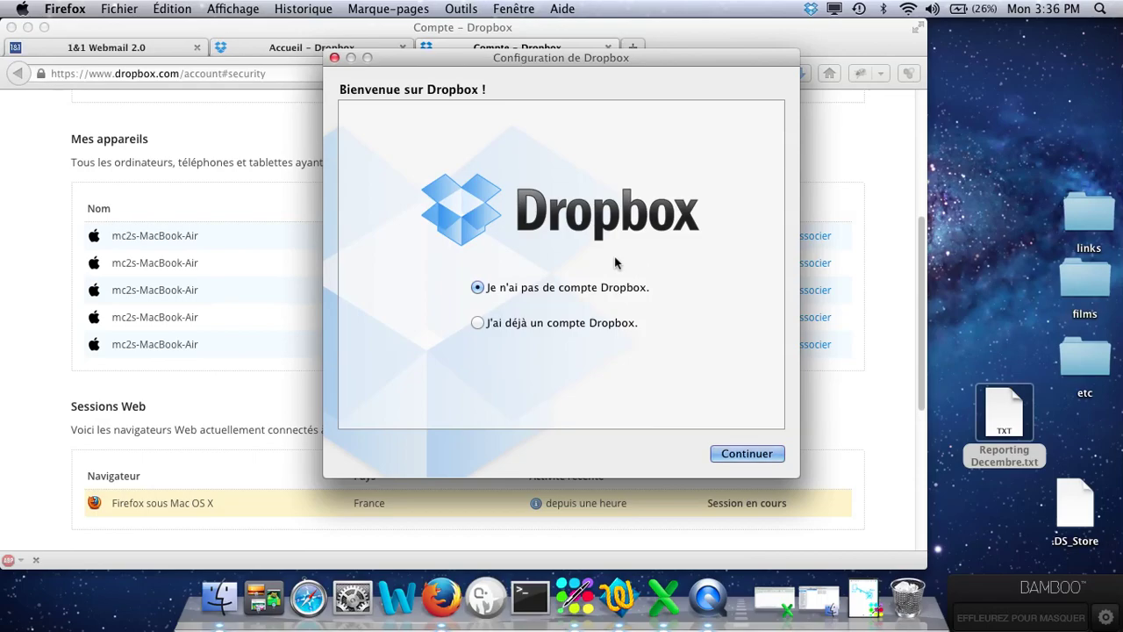
left_click(334, 58)
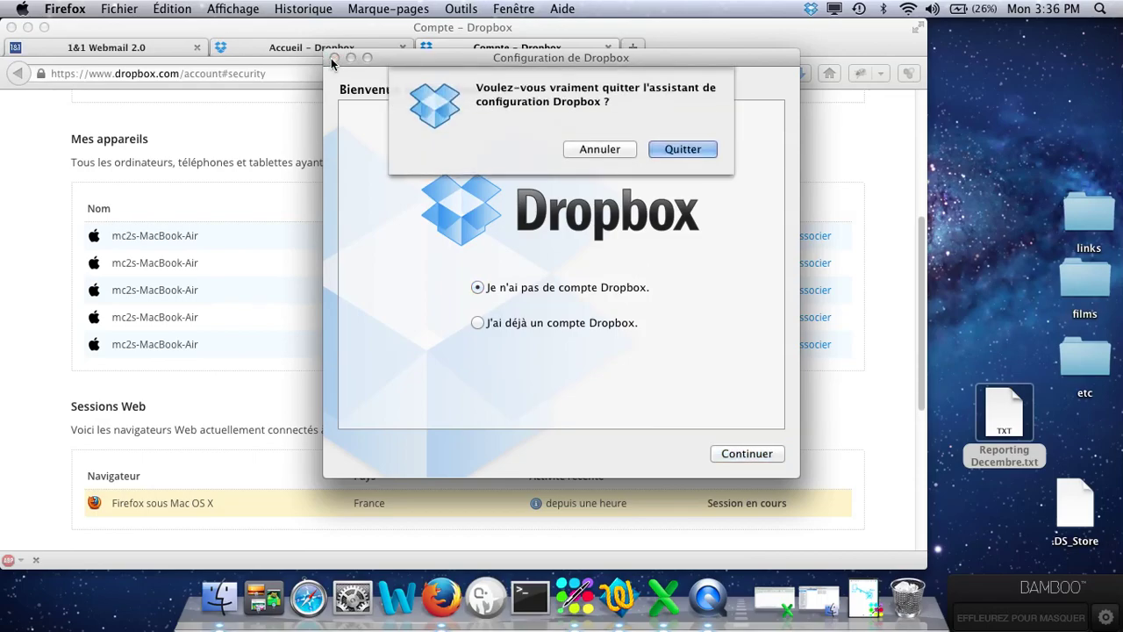
left_click(664, 156)
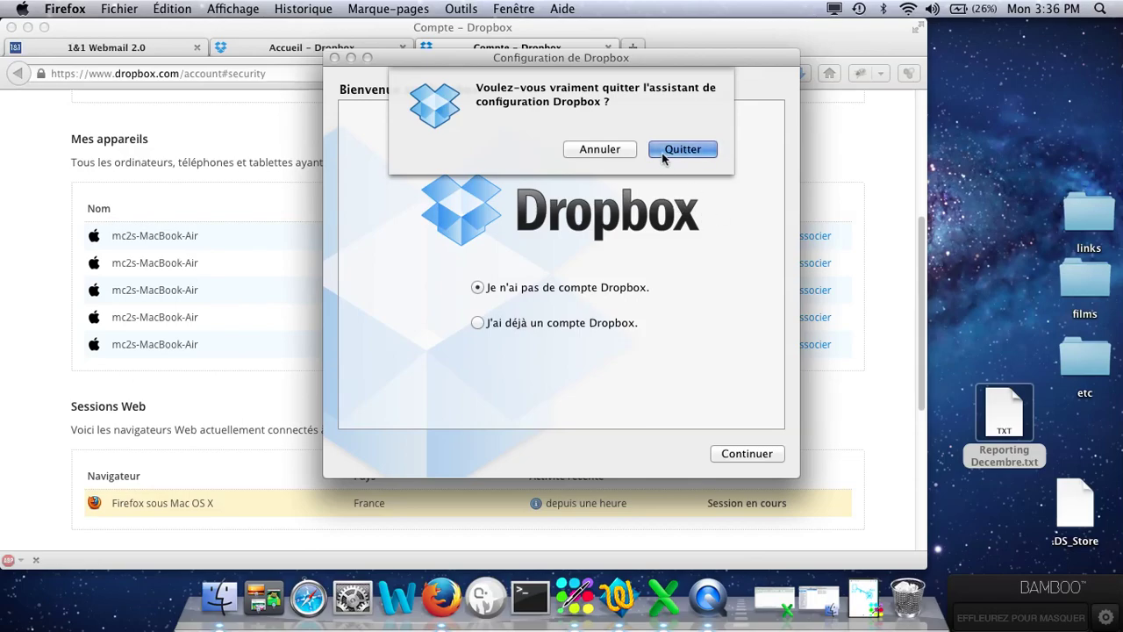
scroll(460, 176, "up", 5)
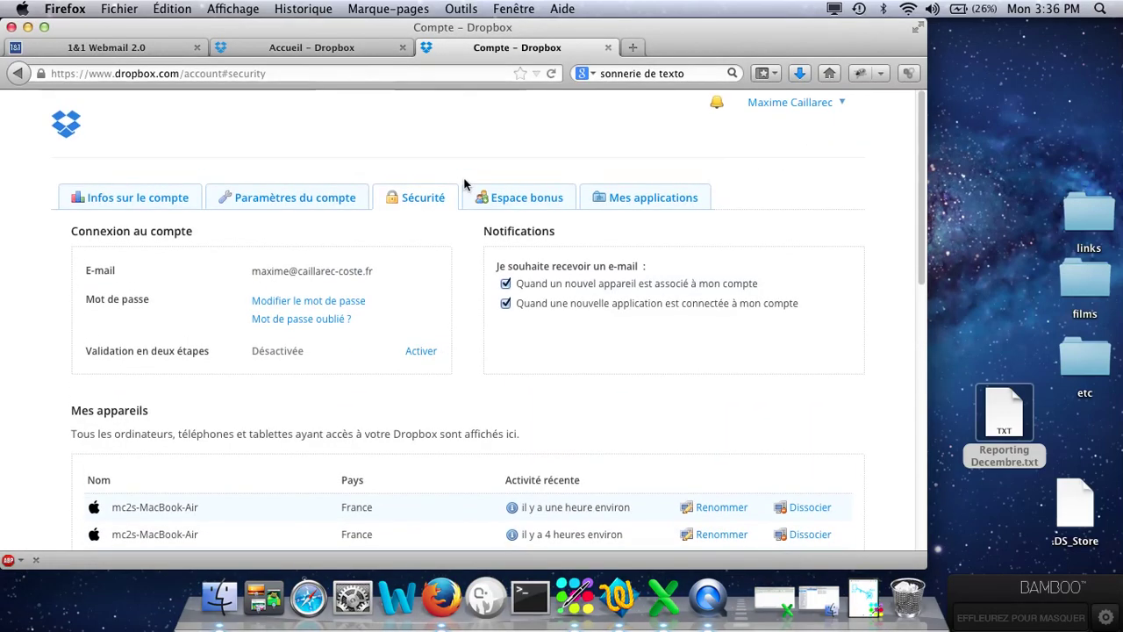
left_click(303, 300)
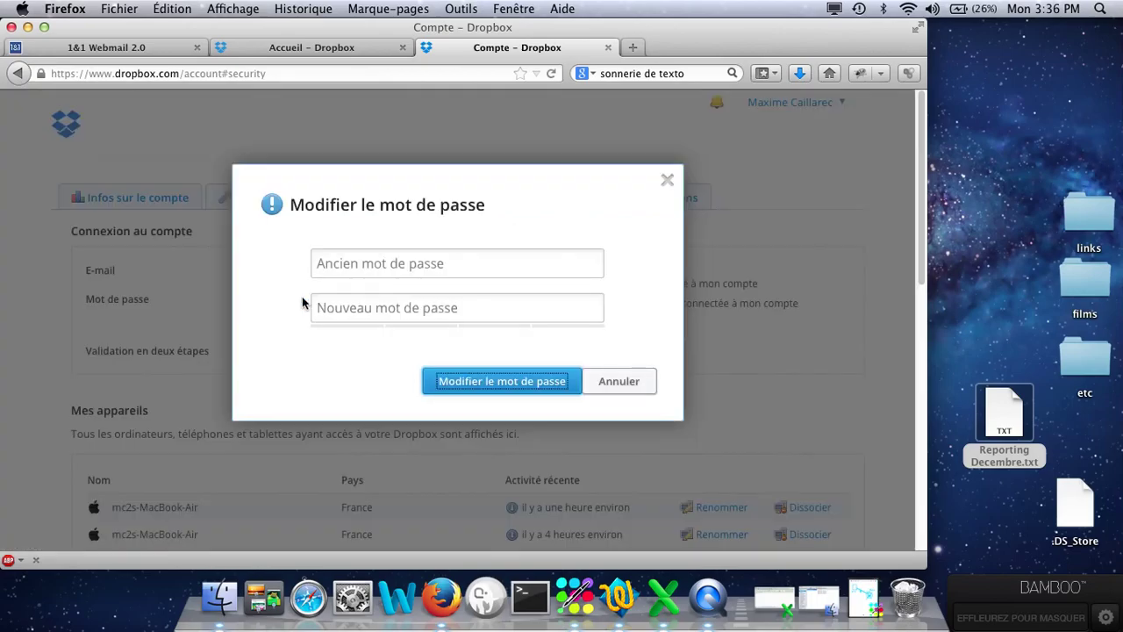
left_click(333, 262)
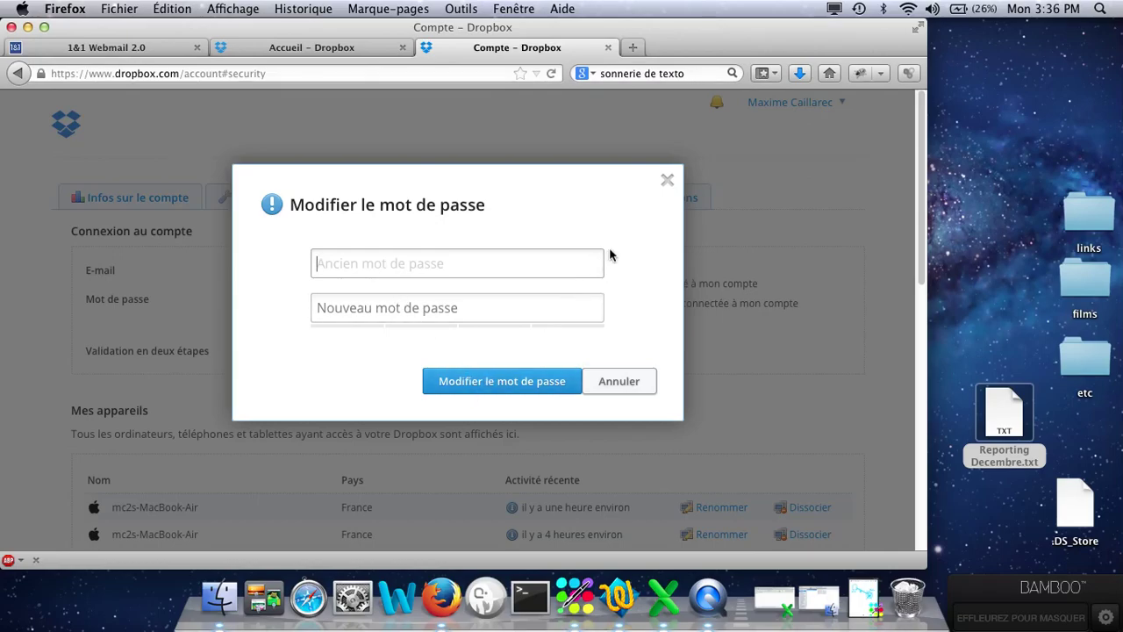
left_click(667, 184)
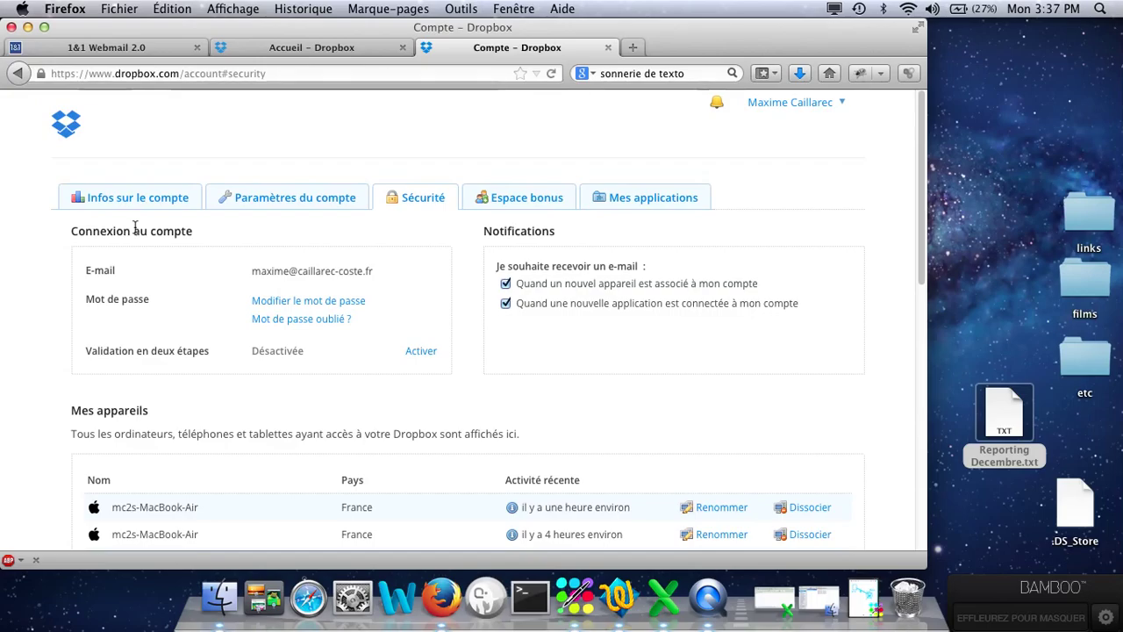
left_click(76, 55)
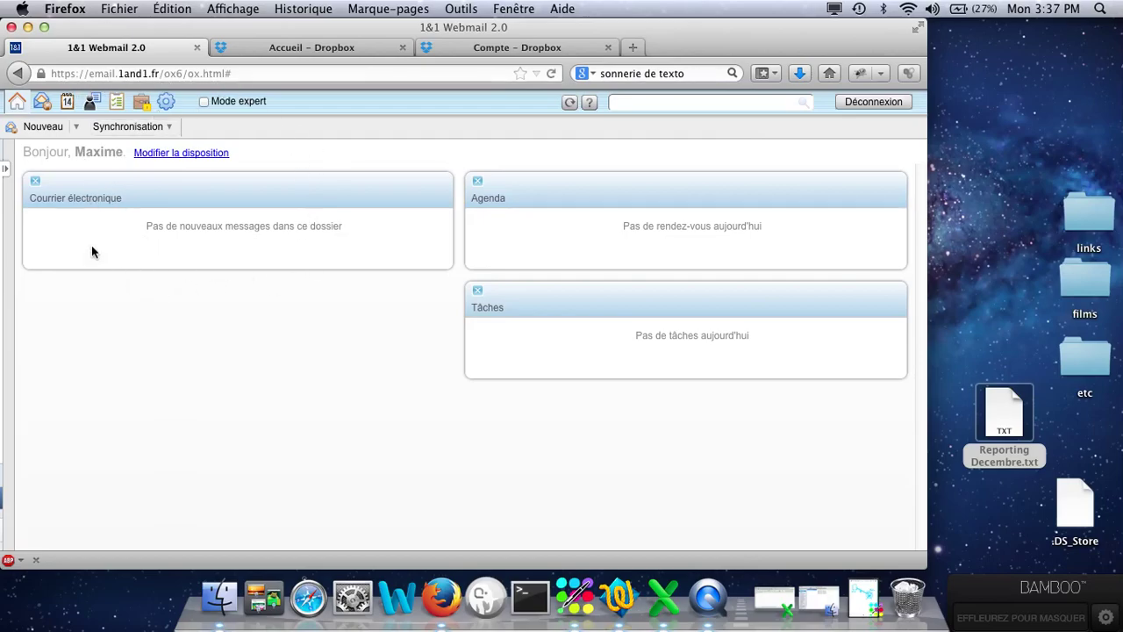
left_click(27, 29)
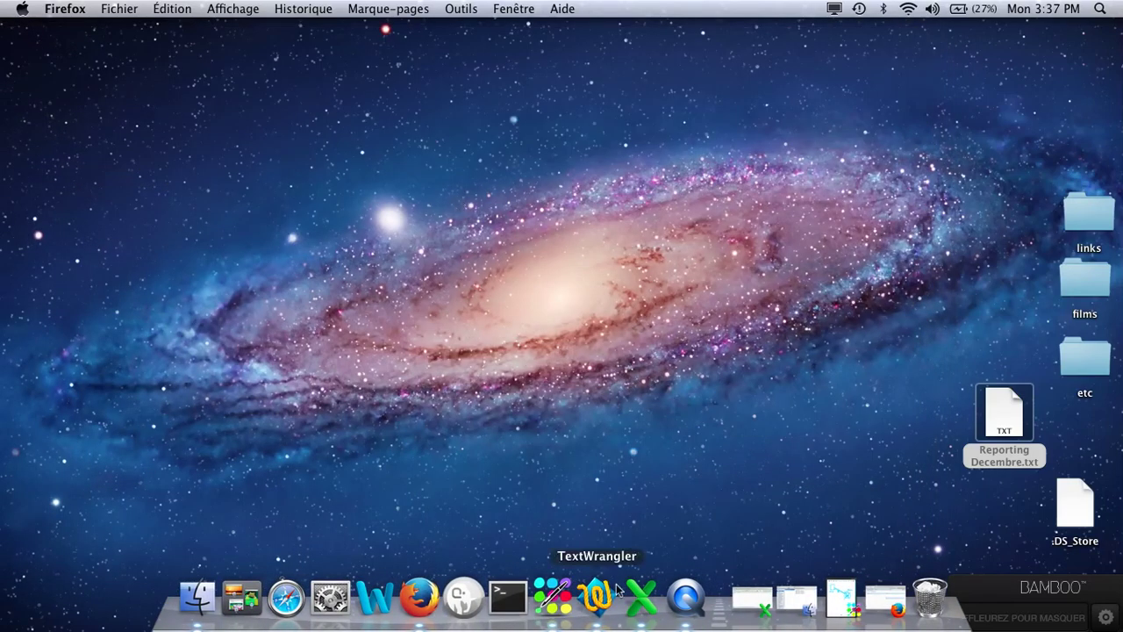
left_click(419, 598)
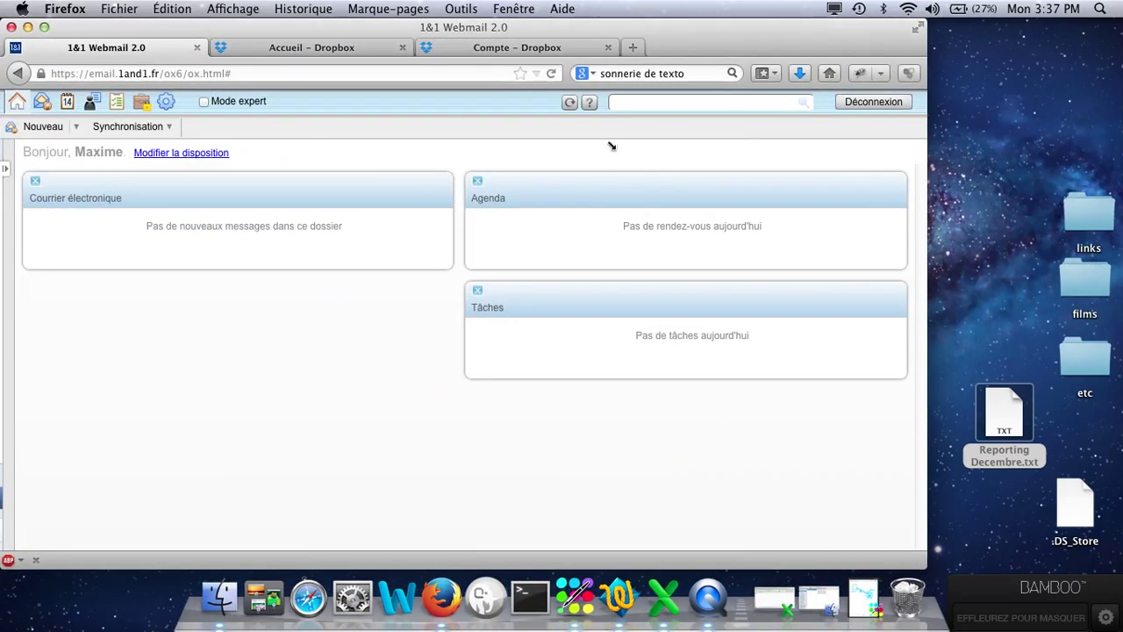
left_click(536, 49)
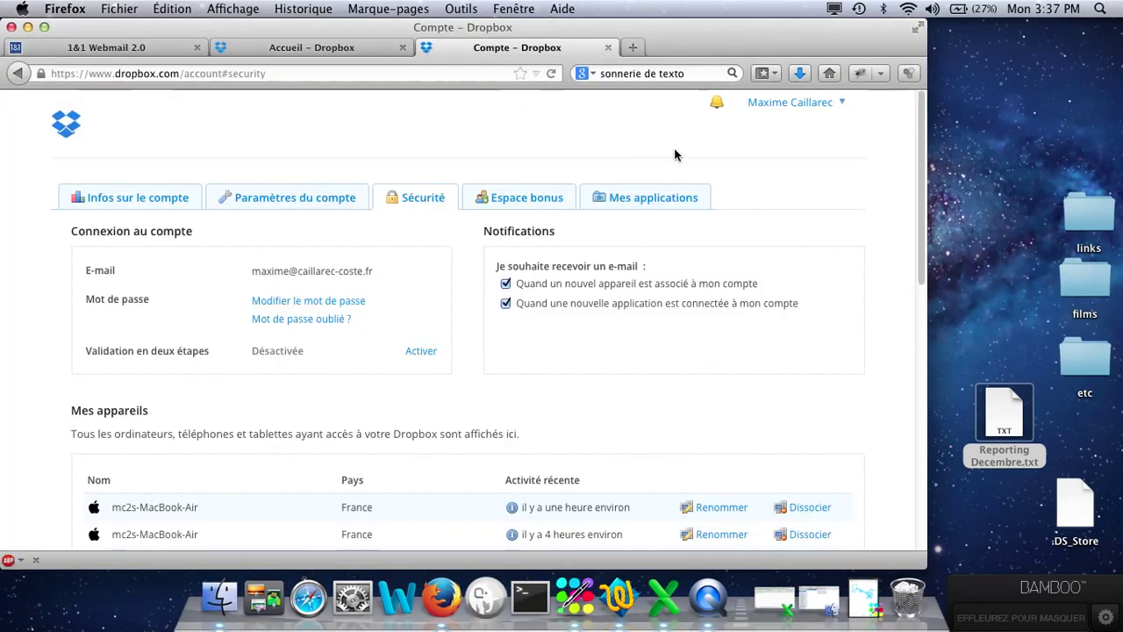
left_click(792, 103)
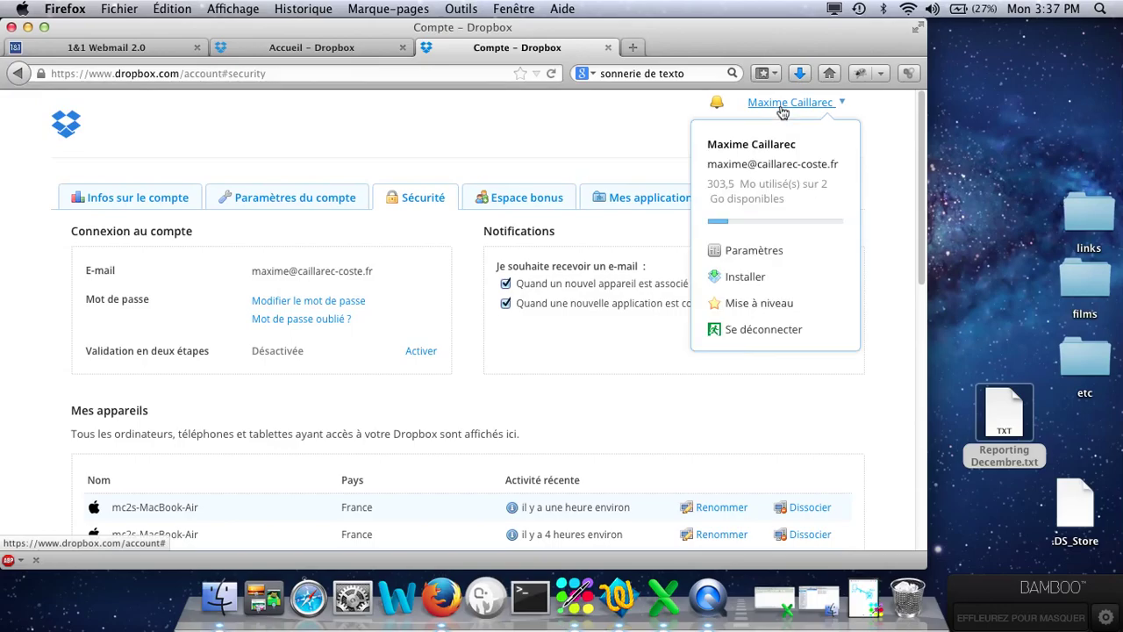
left_click(760, 252)
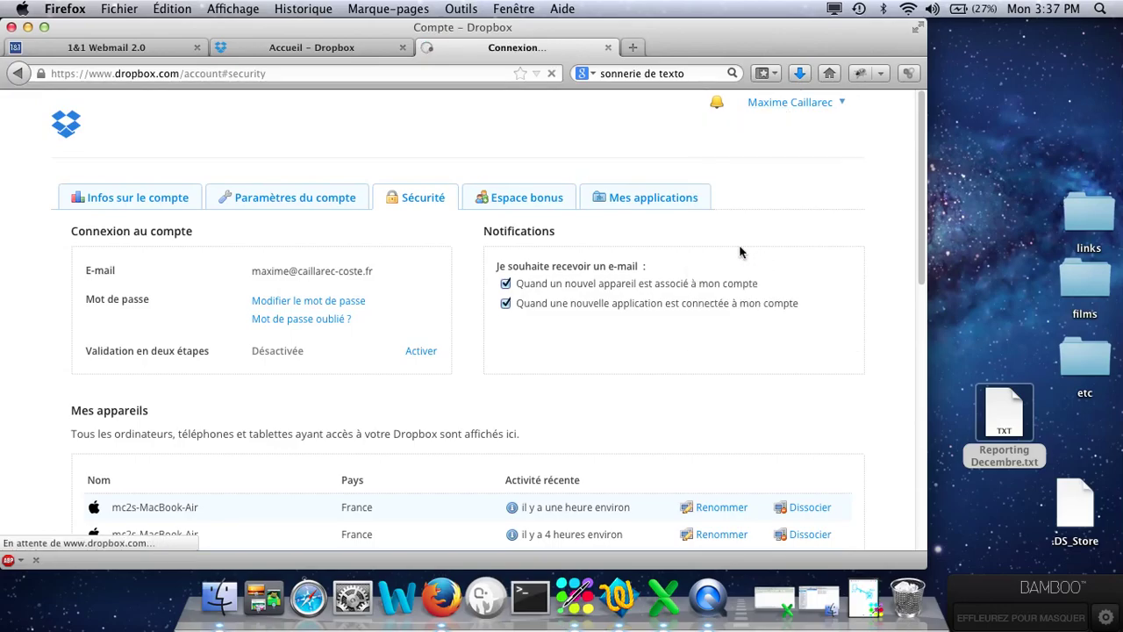
left_click(413, 194)
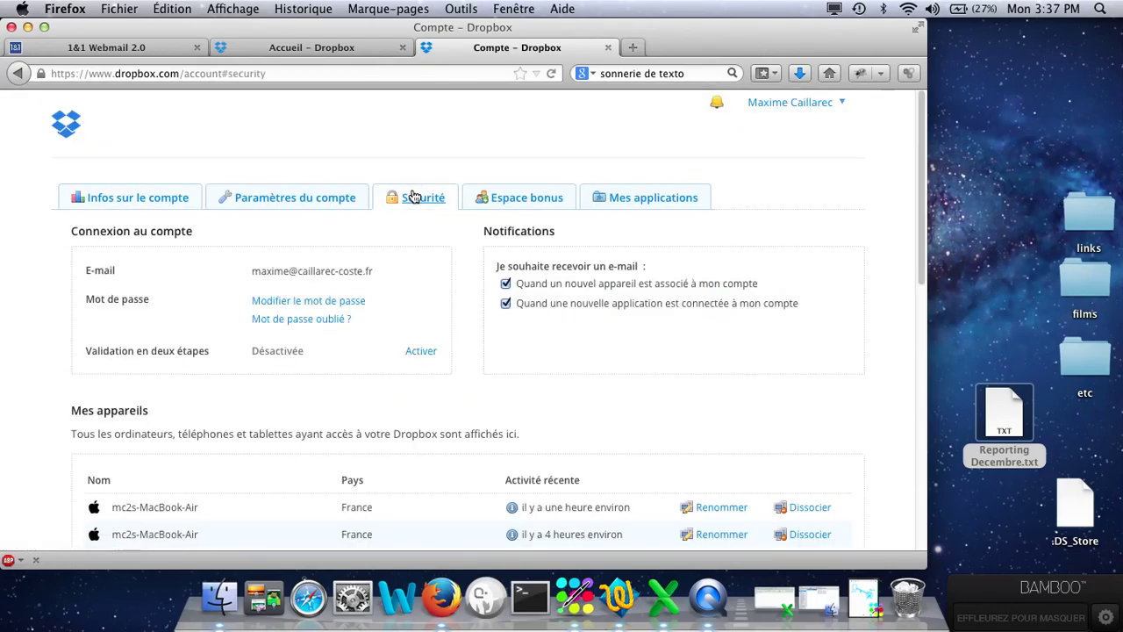
scroll(479, 358, "down", 5)
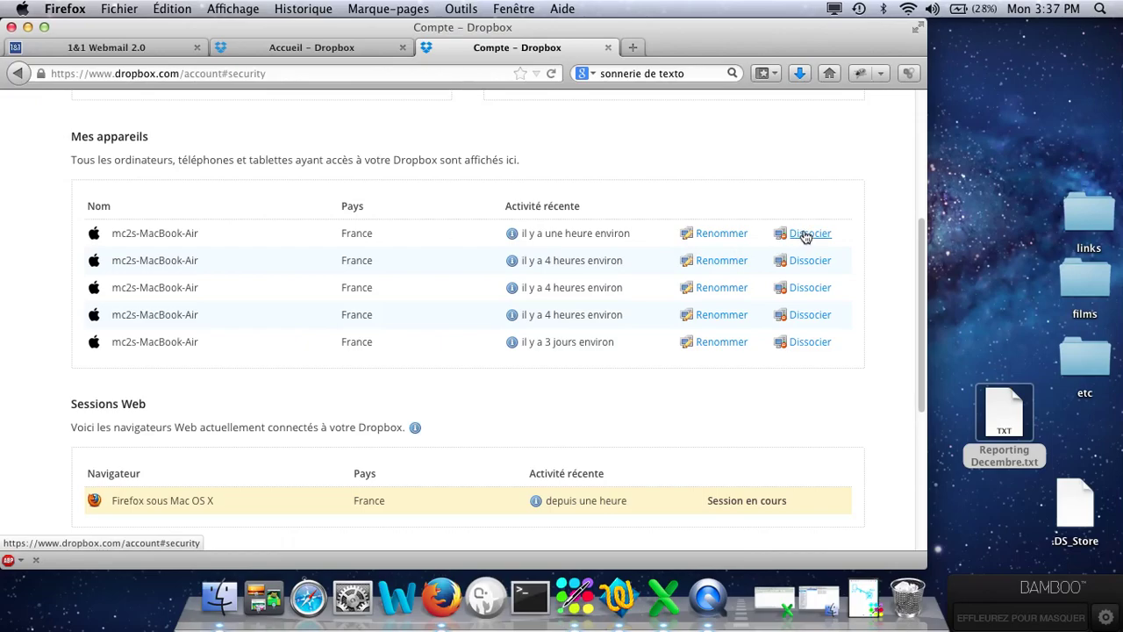
scroll(417, 203, "up", 5)
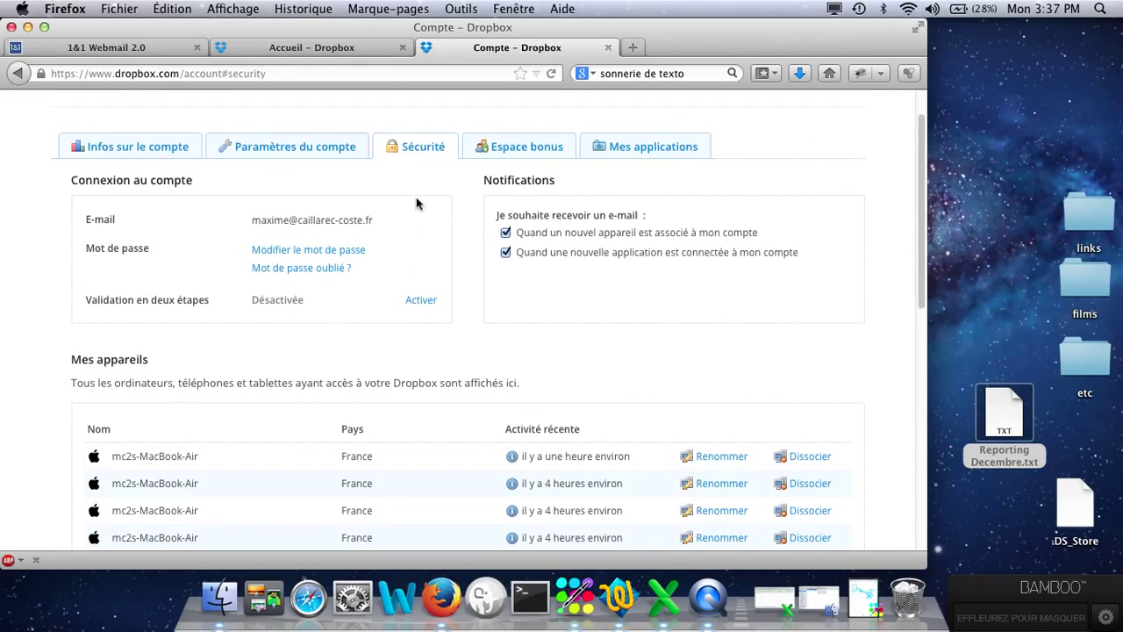